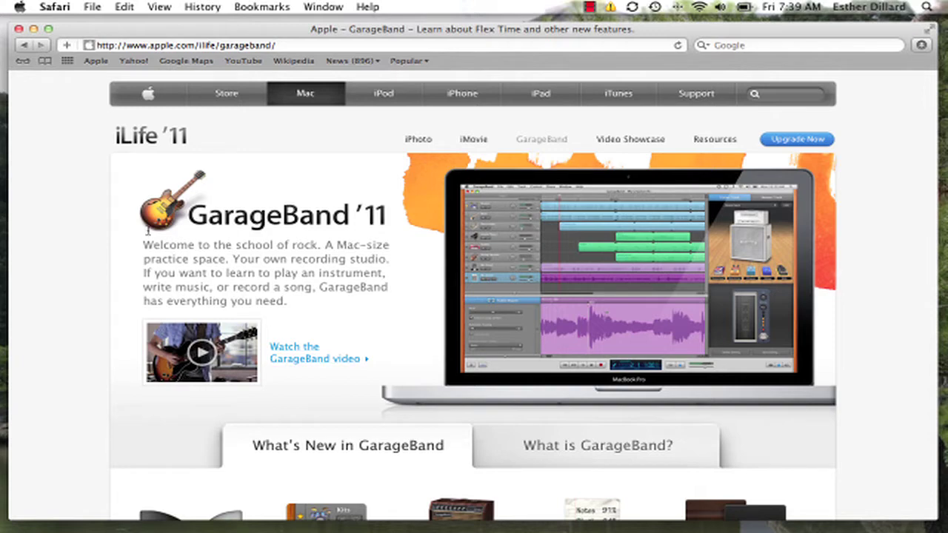
Switch from the browser to GarageBand and start a new project from the Podcast template
click(33, 28)
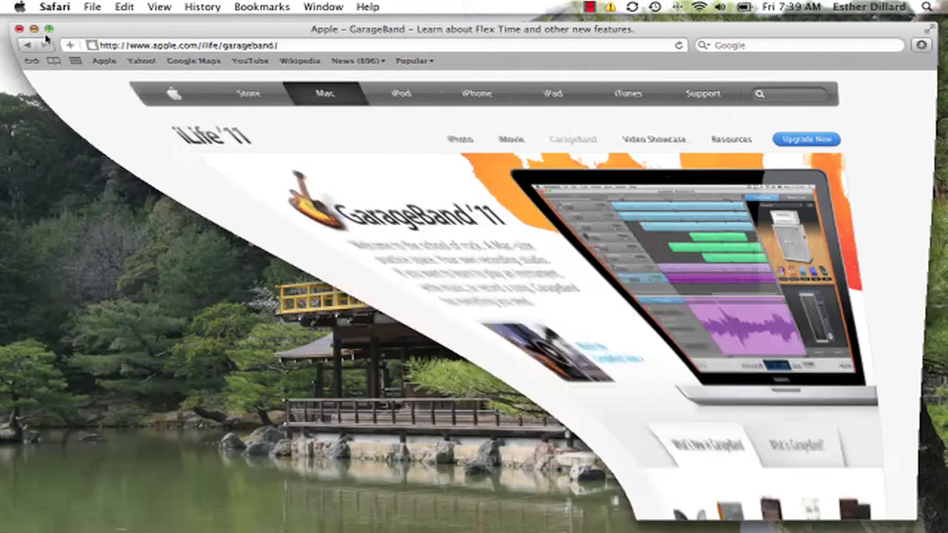
mouse_move(776, 252)
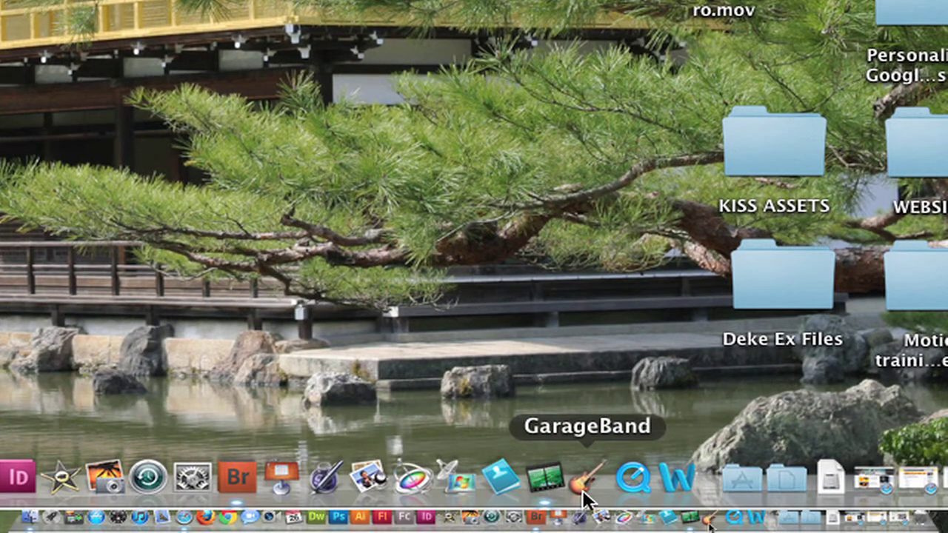
click(584, 498)
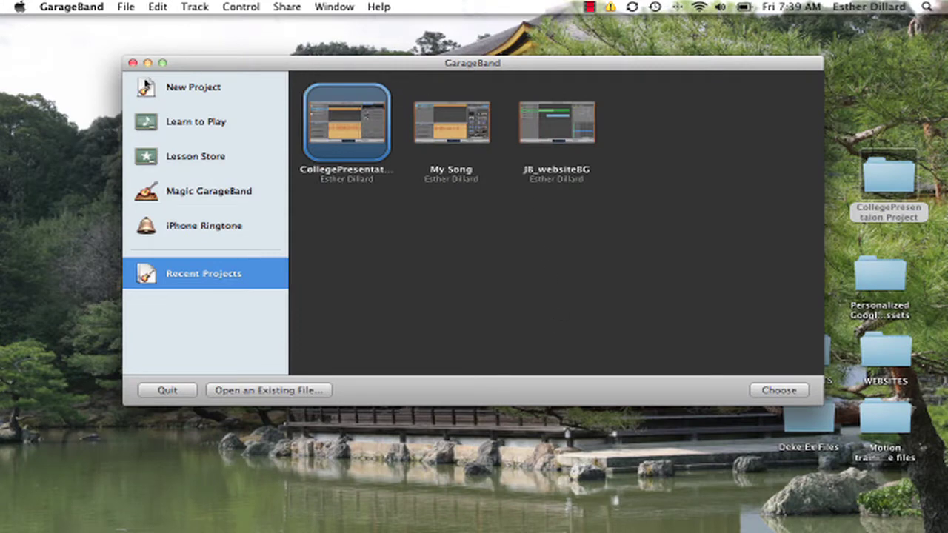
click(149, 90)
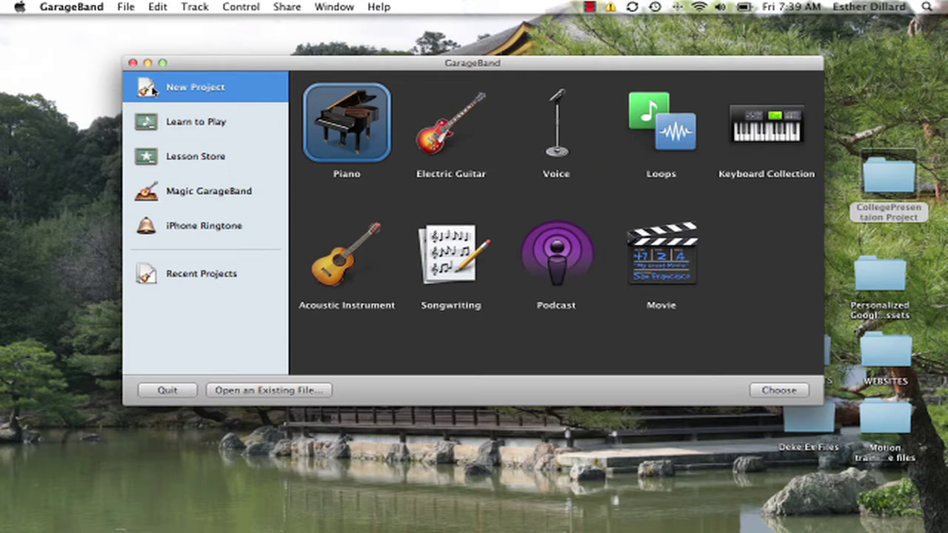
double_click(571, 261)
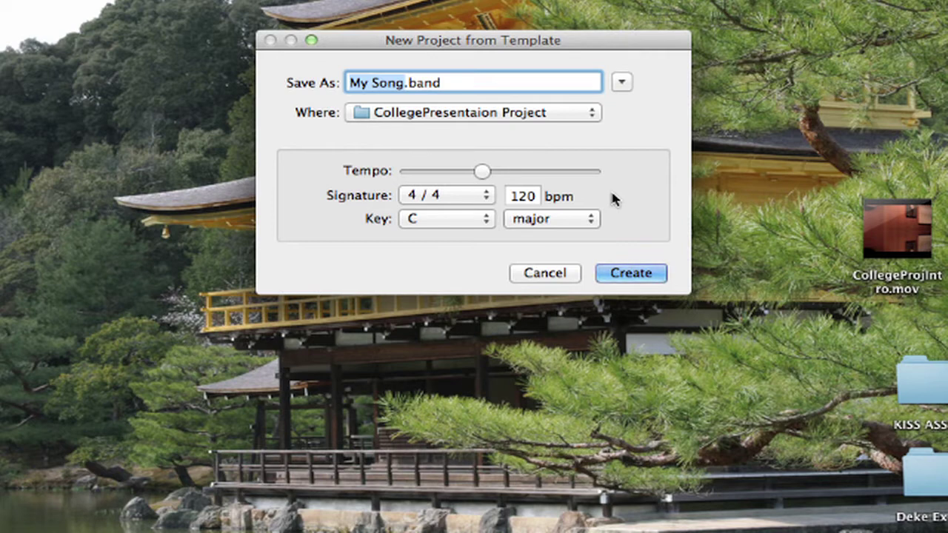
Name the new project collegeproject3 and create it
text(C)
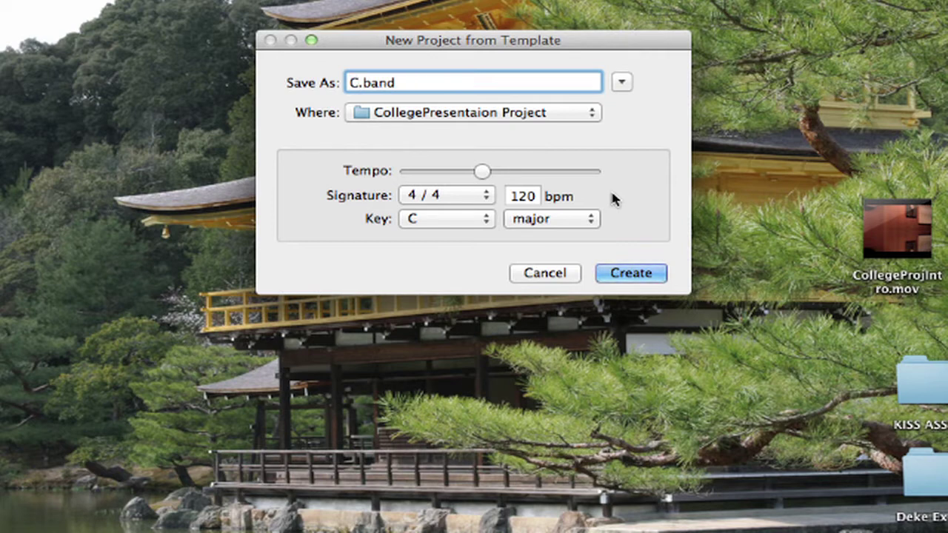
key(BackSpace)
text(college)
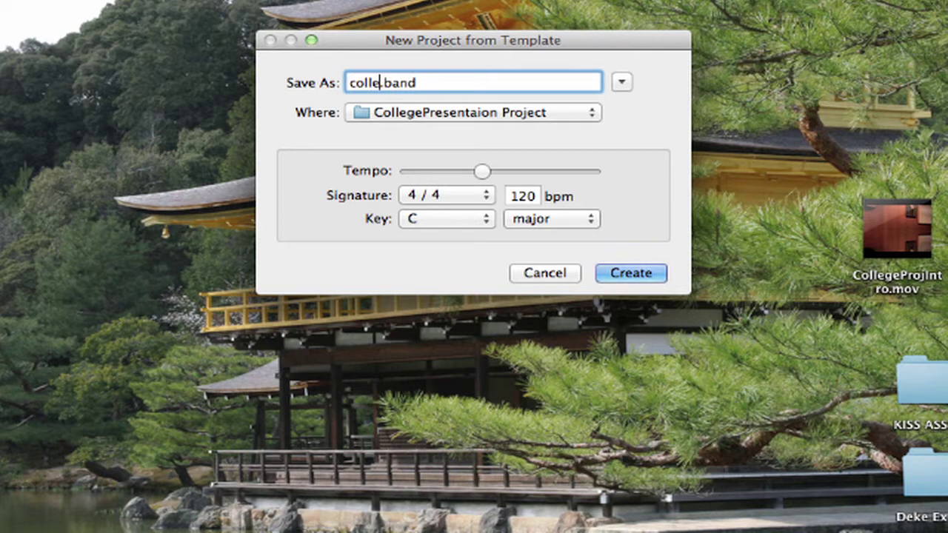
text(project)
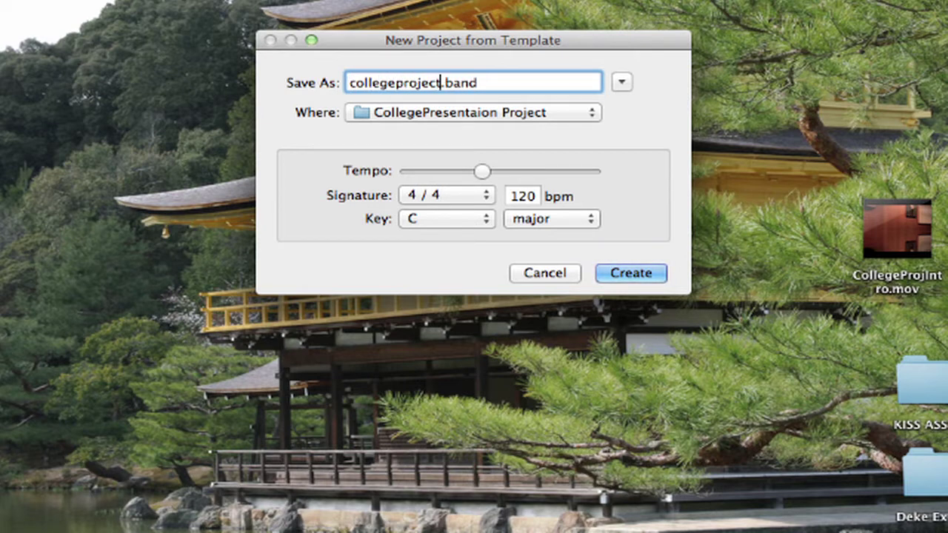
text(2)
key(BackSpace)
text(3)
click(660, 273)
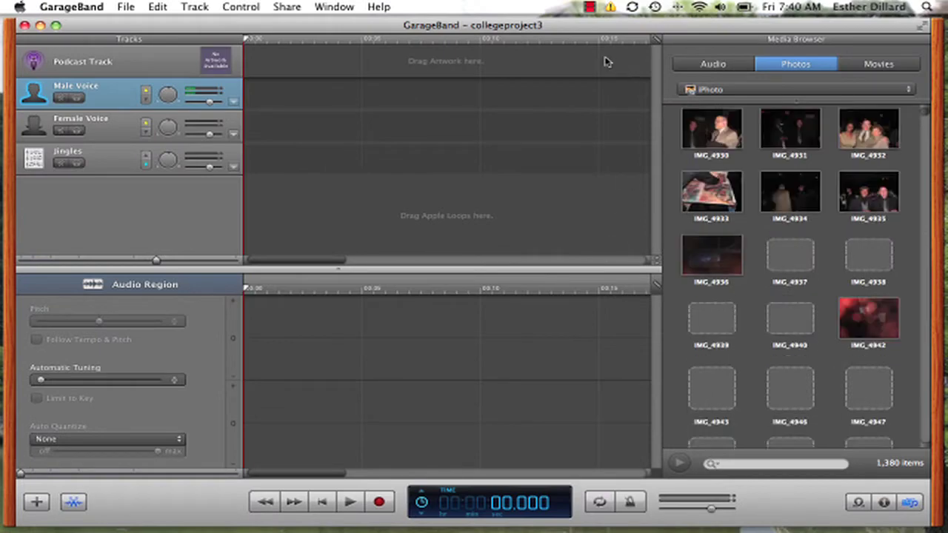
Add CollegeProjIntro.mov from the desktop to the timeline, replacing the podcast track with a movie track
drag(530, 27, 337, 26)
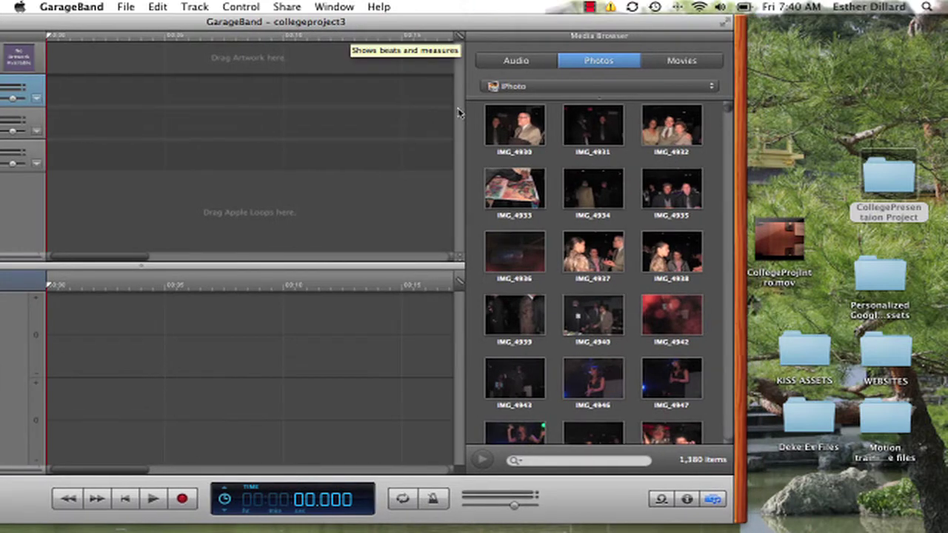
click(776, 238)
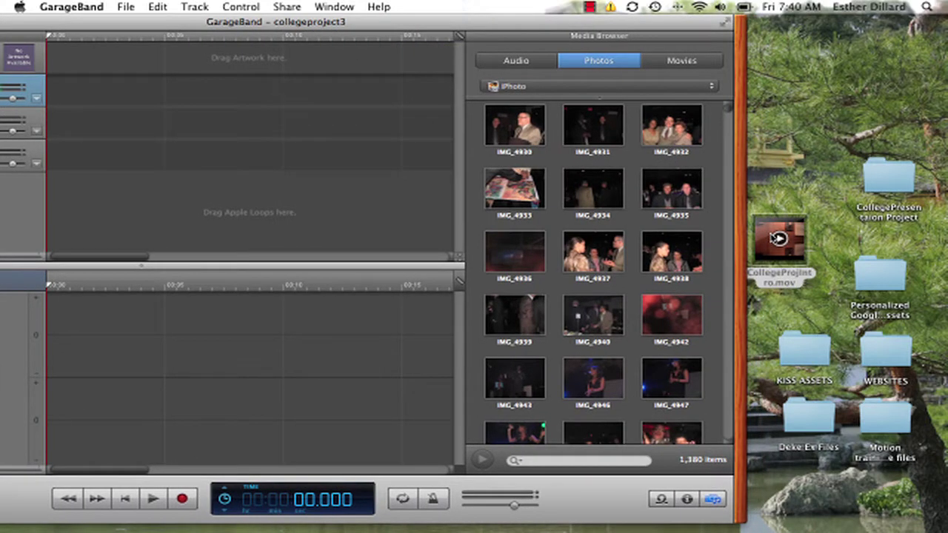
drag(777, 238, 253, 117)
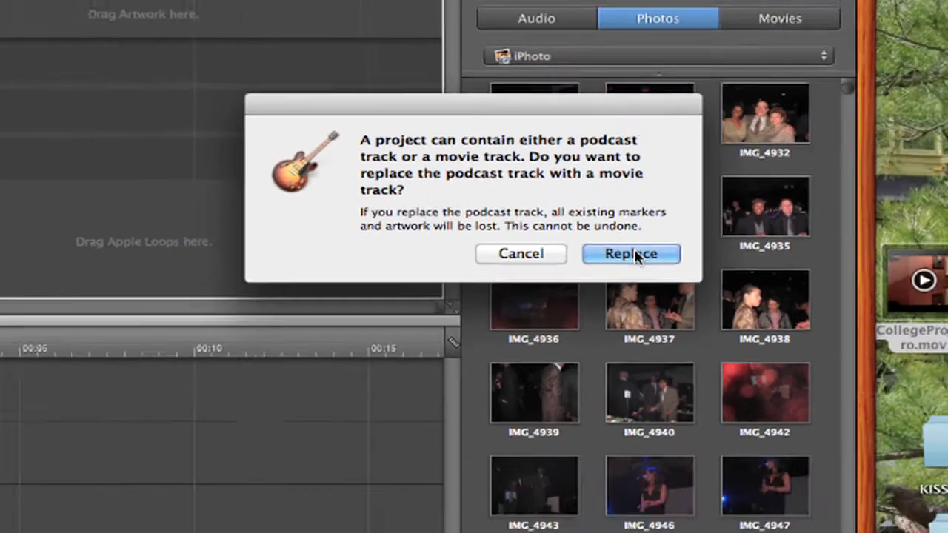
click(633, 254)
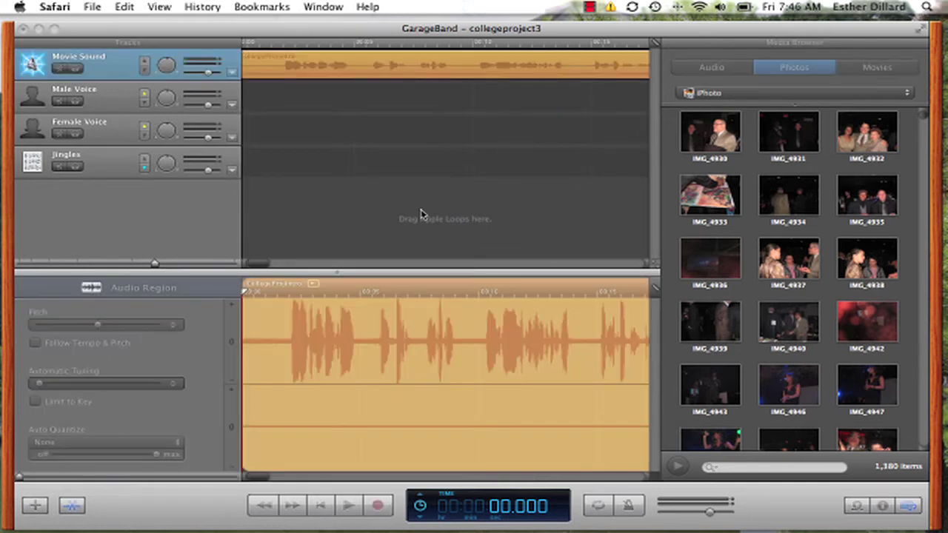
Switch to Safari to view the WonderHowTo home page, and return to GarageBand
click(421, 215)
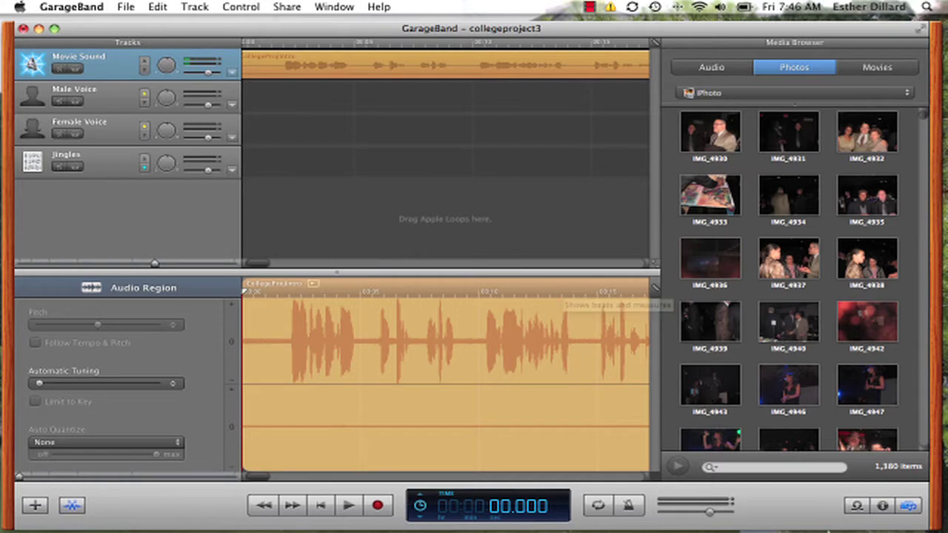
mouse_move(876, 519)
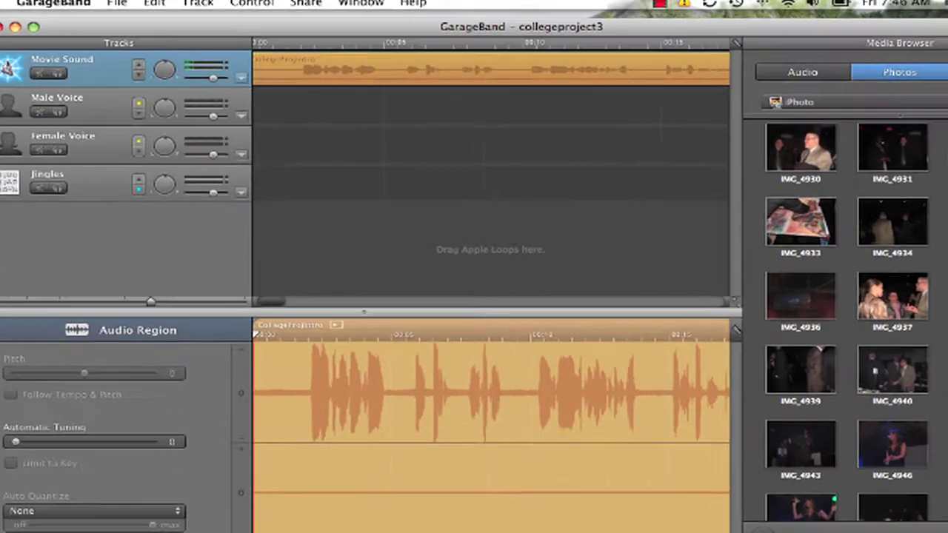
click(904, 517)
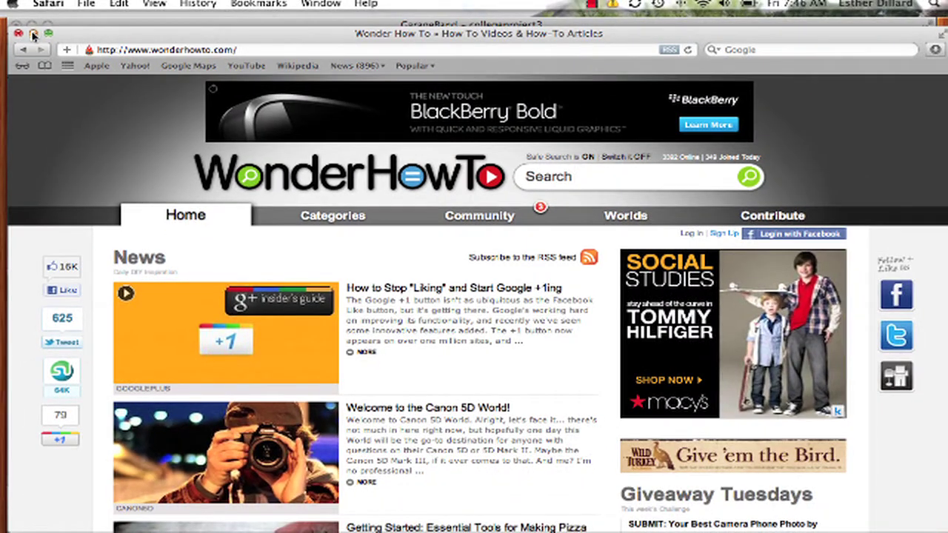
click(33, 35)
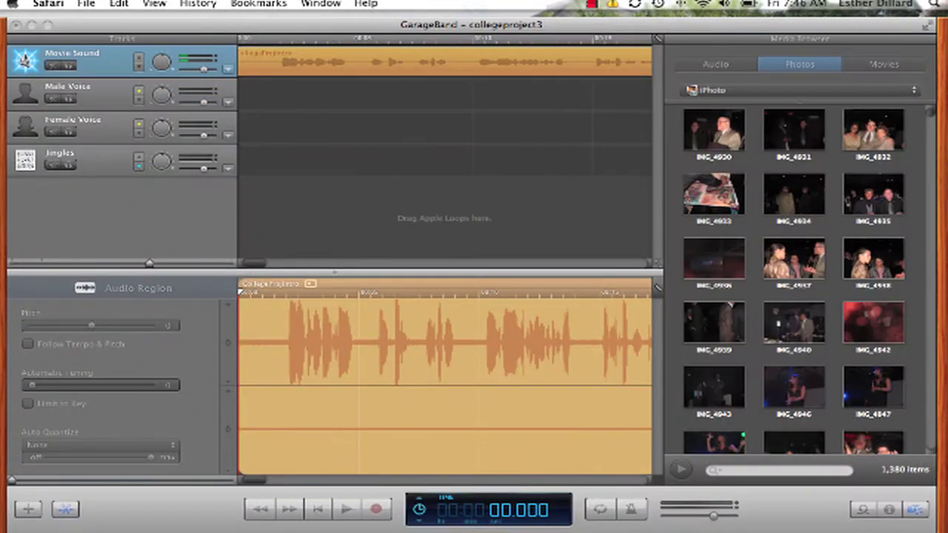
Switch to Safari to review the chapter list of lynda.com's GarageBand '08 Essential Training course, and return to GarageBand
mouse_move(926, 530)
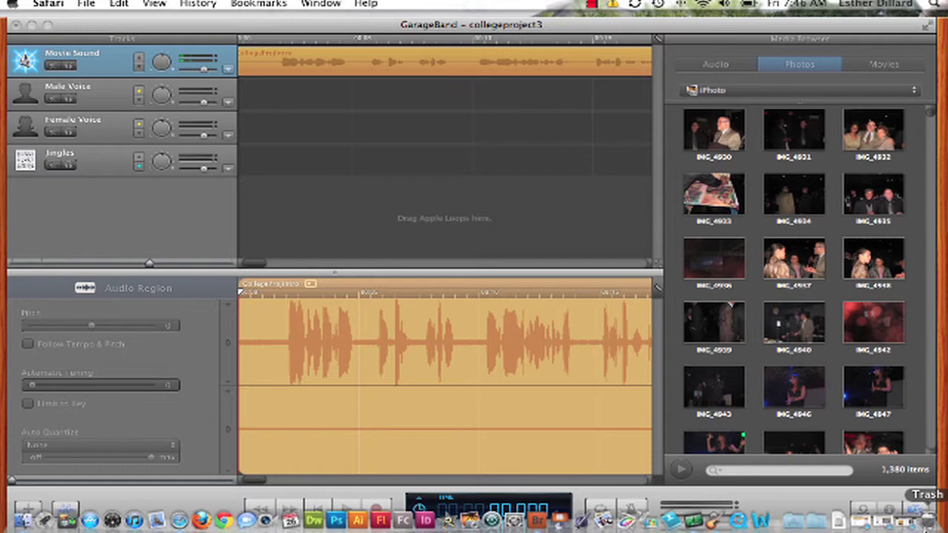
click(889, 522)
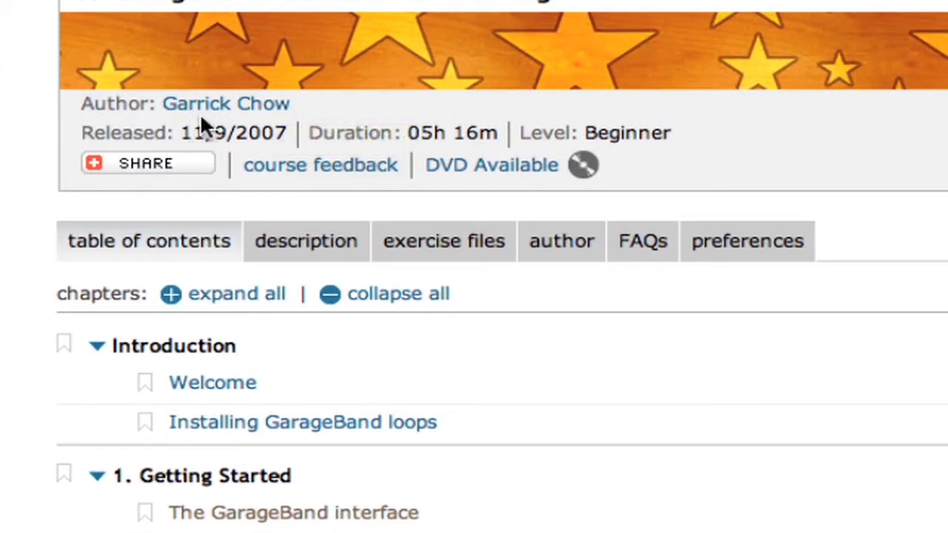
scroll(396, 455, down, 15)
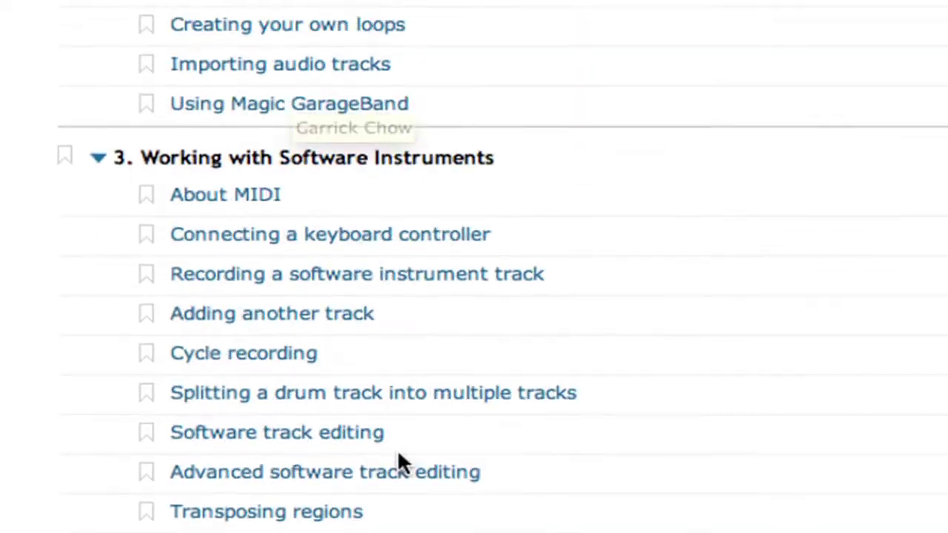
scroll(459, 267, down, 10)
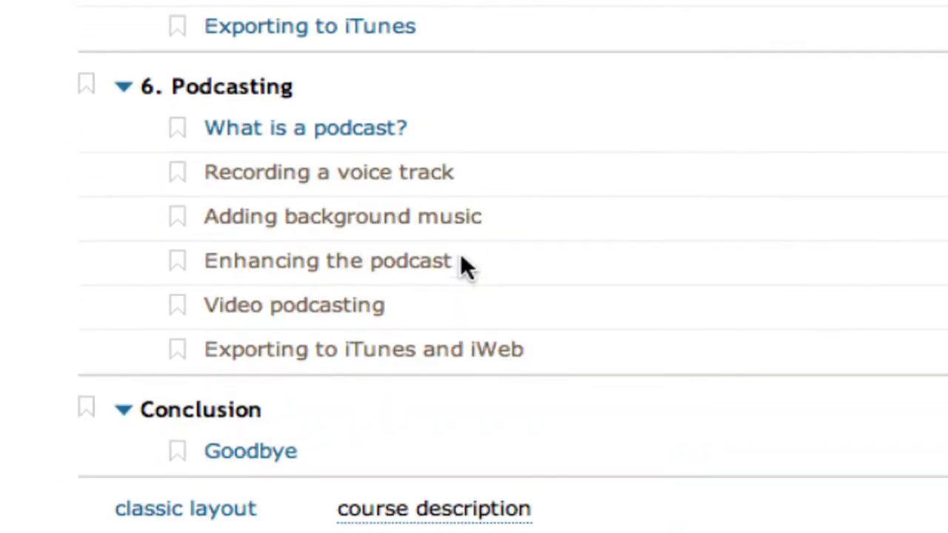
scroll(258, 345, up, 15)
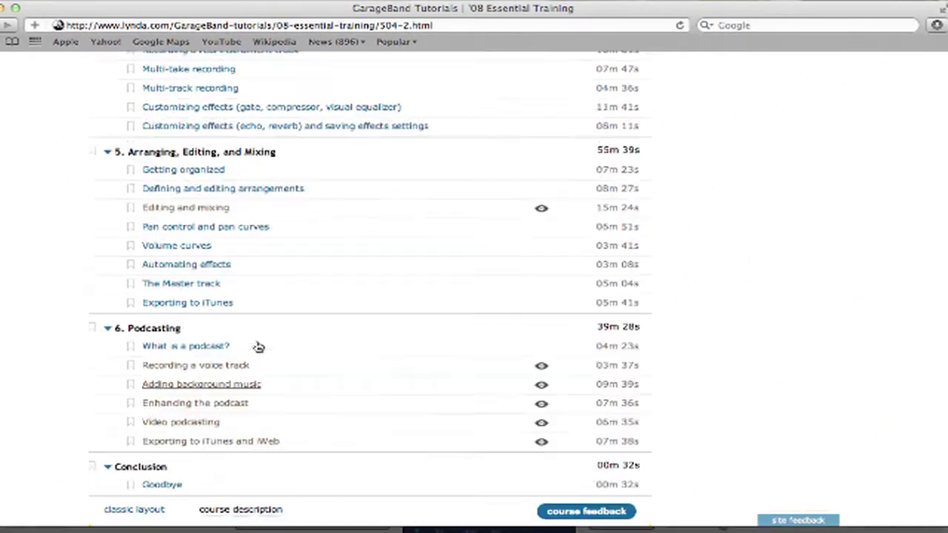
scroll(258, 344, up, 5)
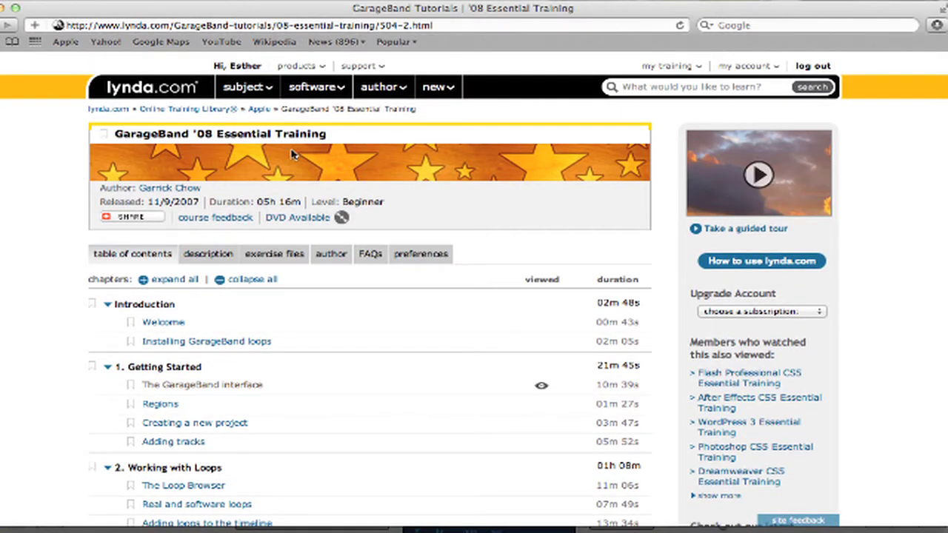
click(5, 8)
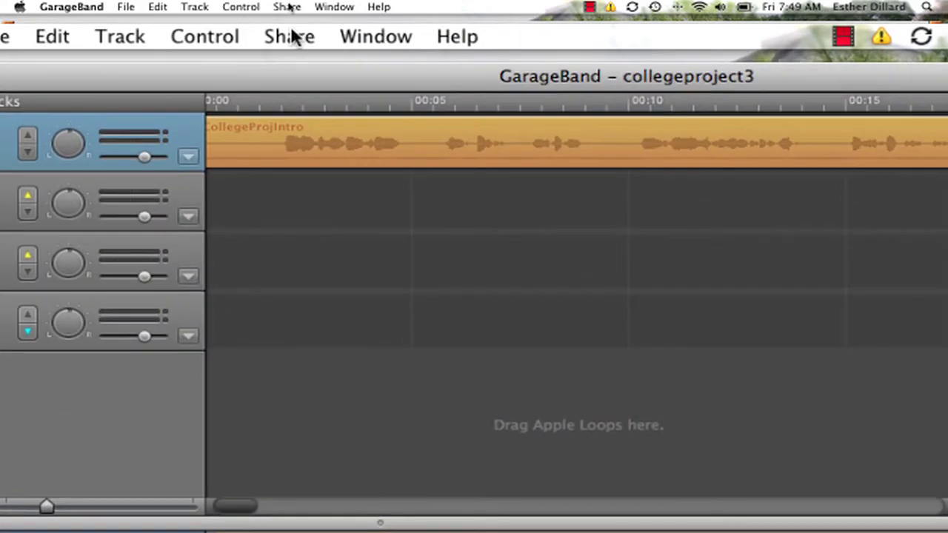
Start sending the song to iTunes and set the iTunes playlist name to collegeintro3addition
click(290, 35)
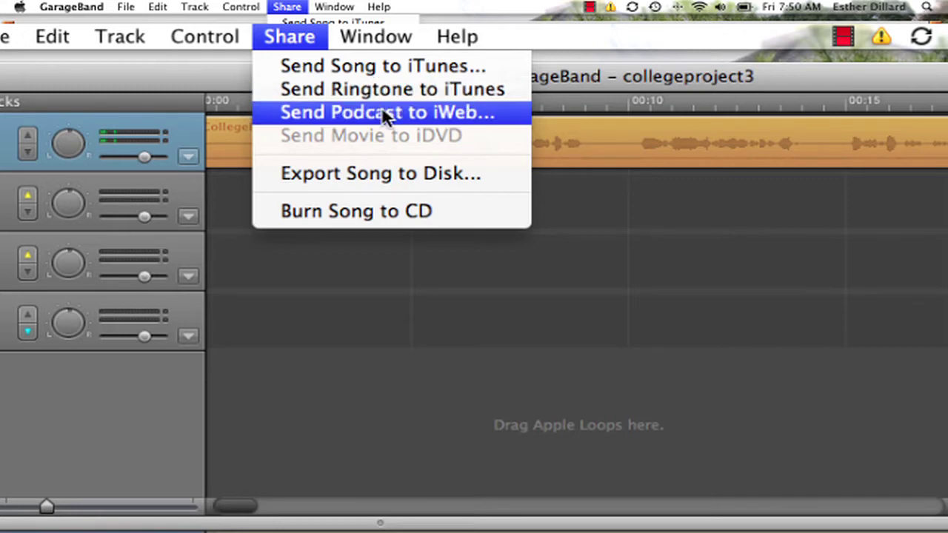
click(384, 68)
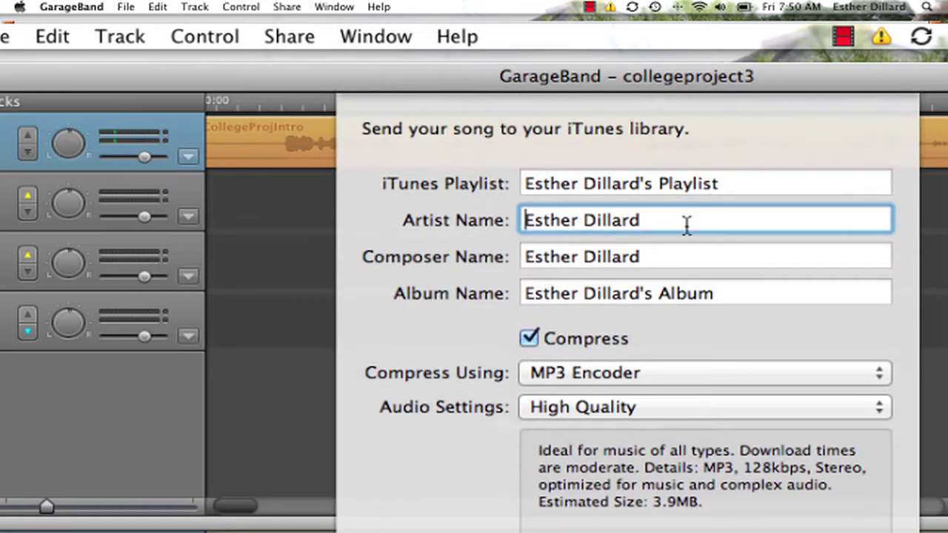
key(shift+Tab)
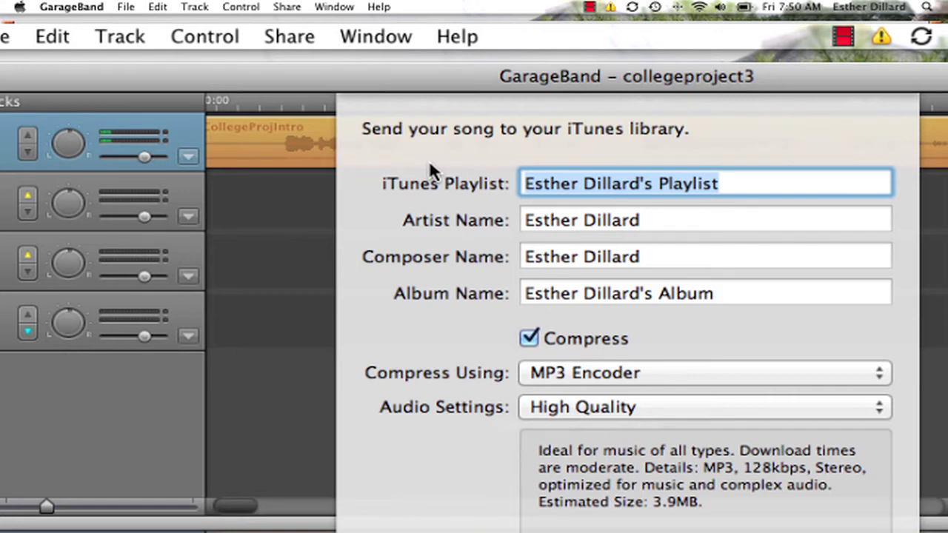
text(college)
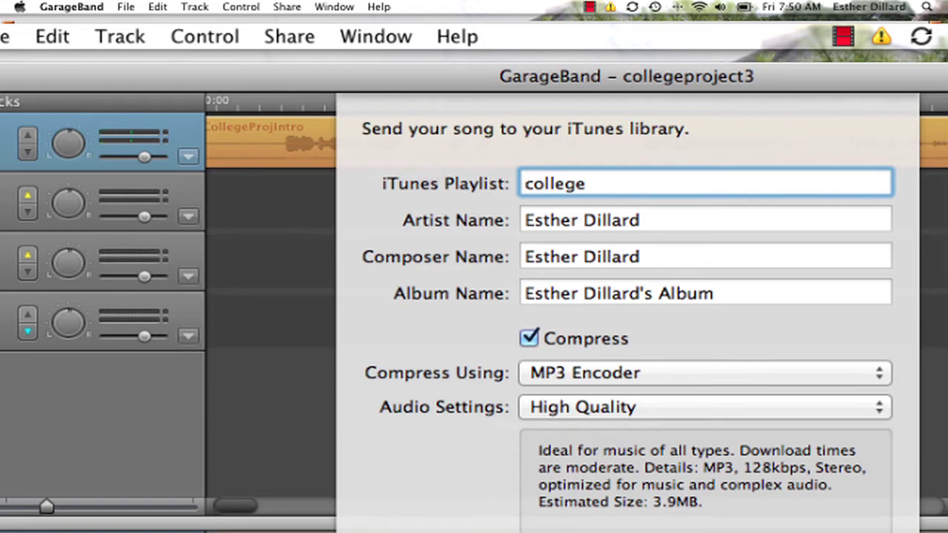
text(intro3 a)
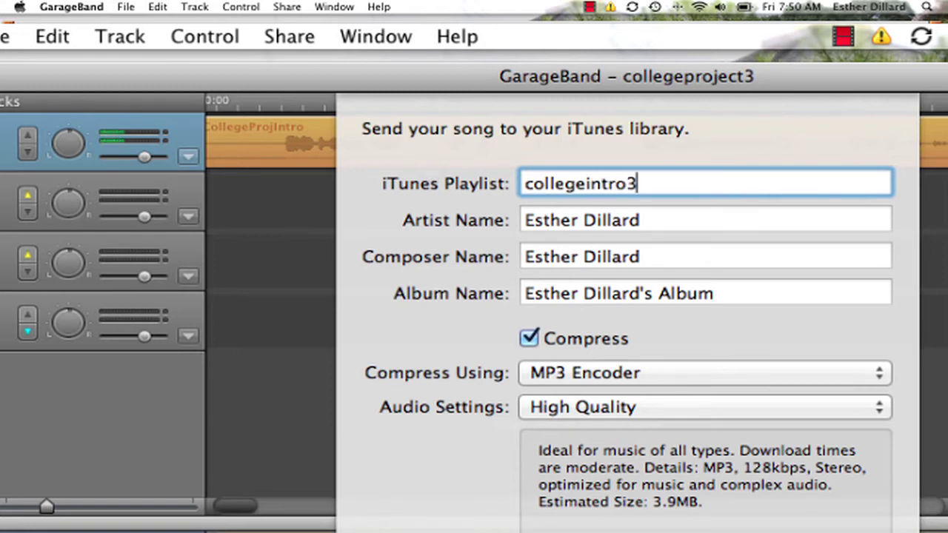
key(BackSpace)
key(BackSpace)
text(addition)
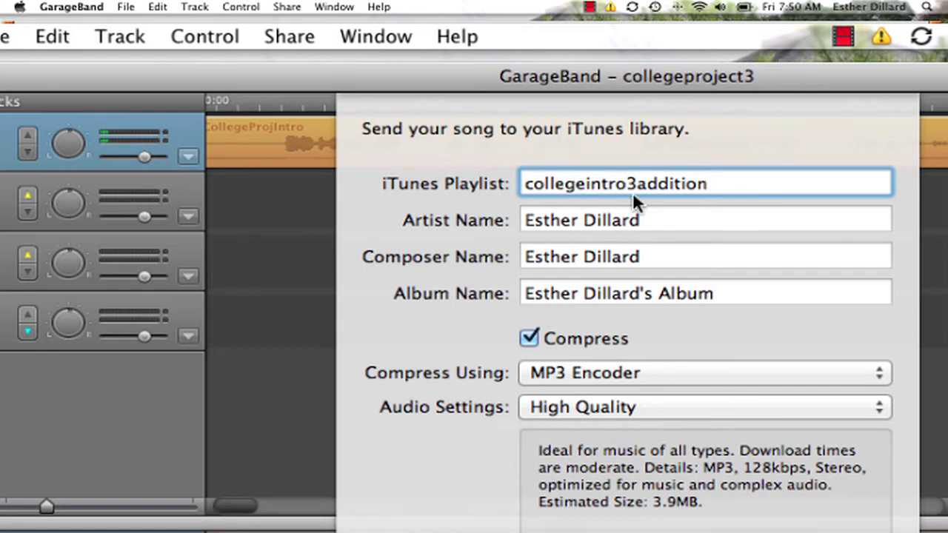
click(667, 220)
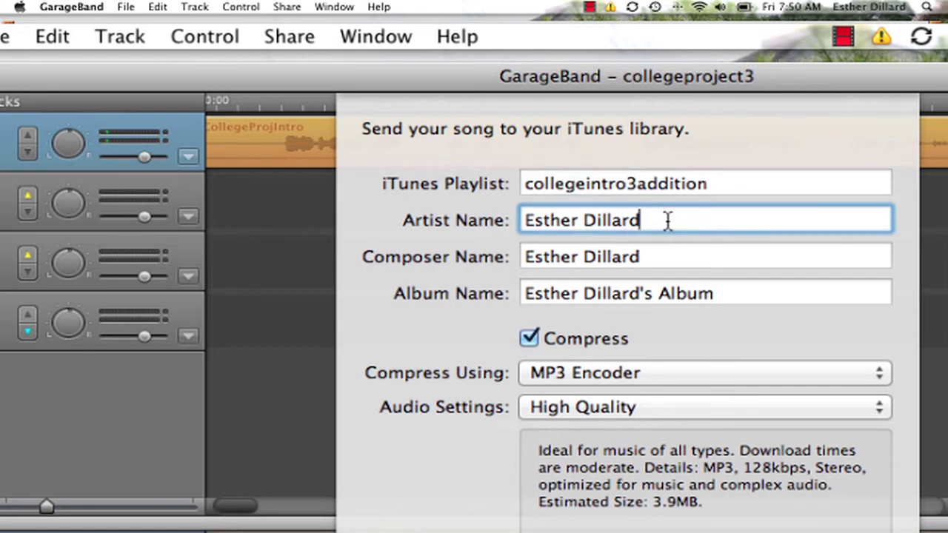
click(680, 262)
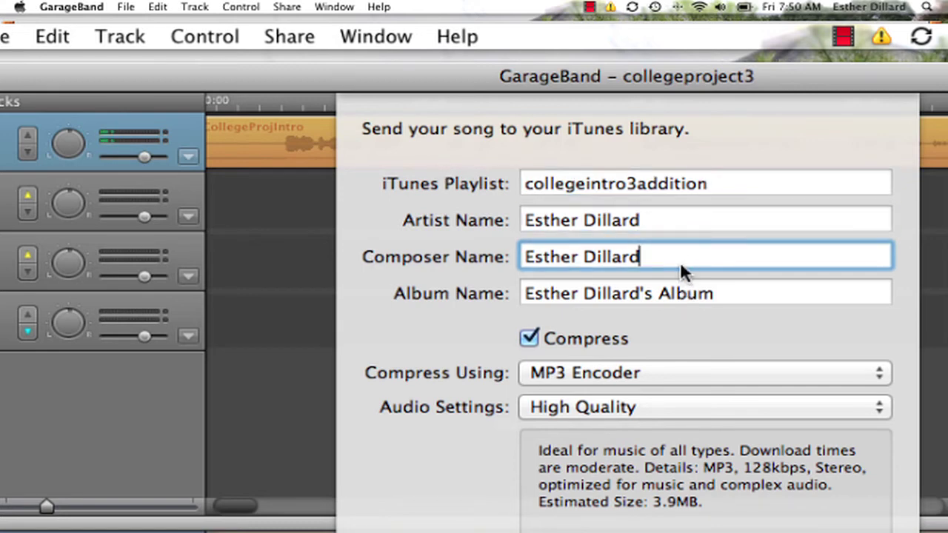
click(652, 220)
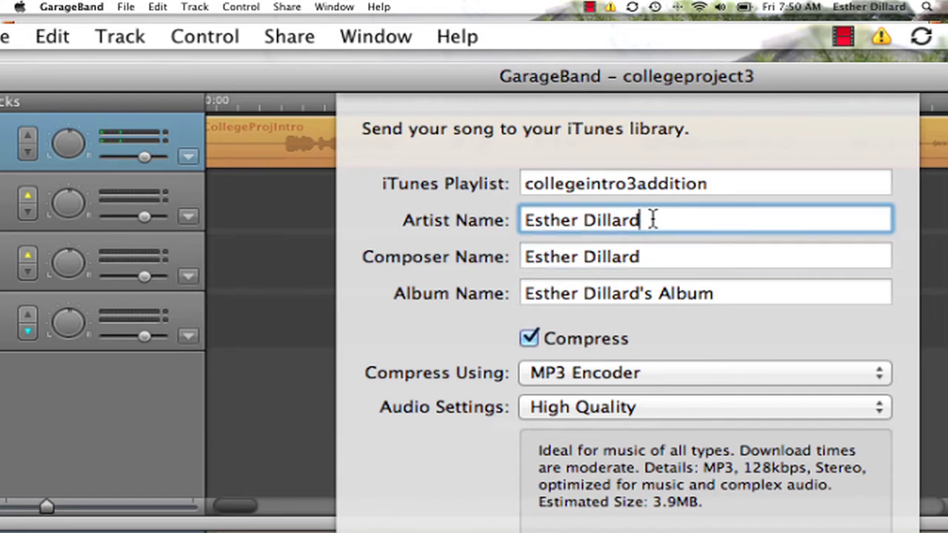
click(660, 256)
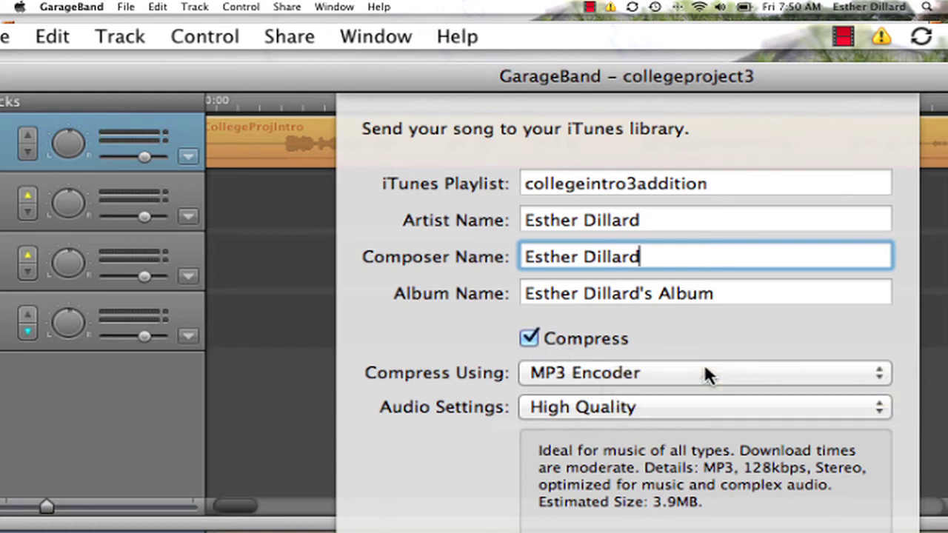
Try the AAC Encoder for compressing the song, and switch back to the MP3 Encoder
click(706, 373)
click(698, 350)
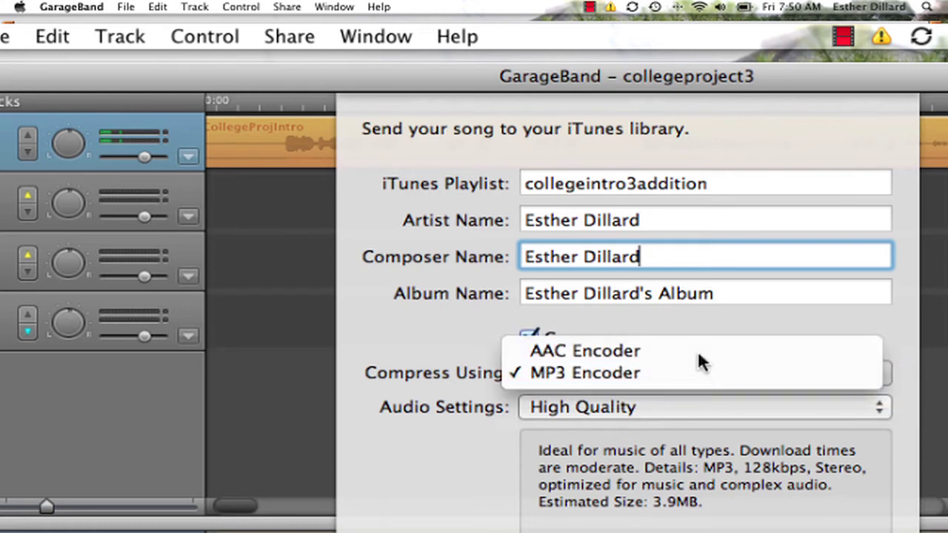
click(695, 373)
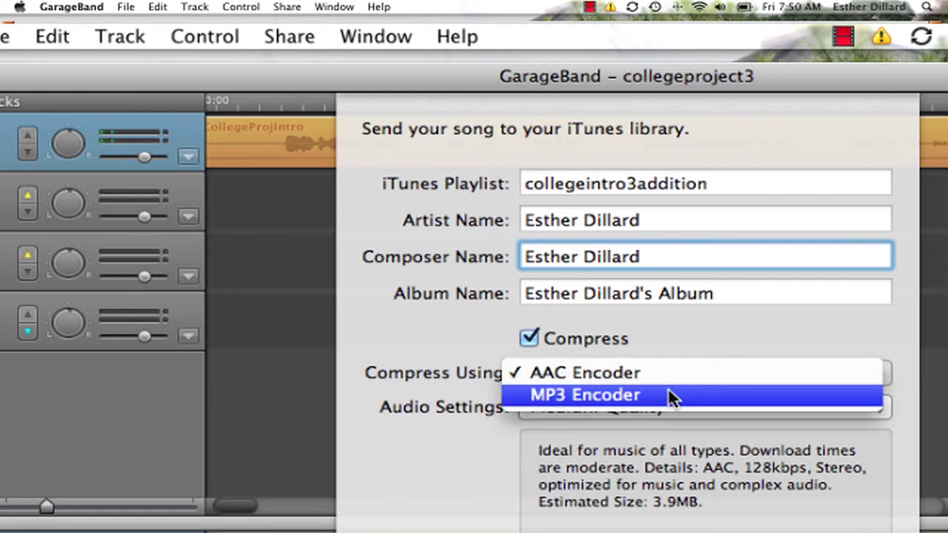
click(669, 392)
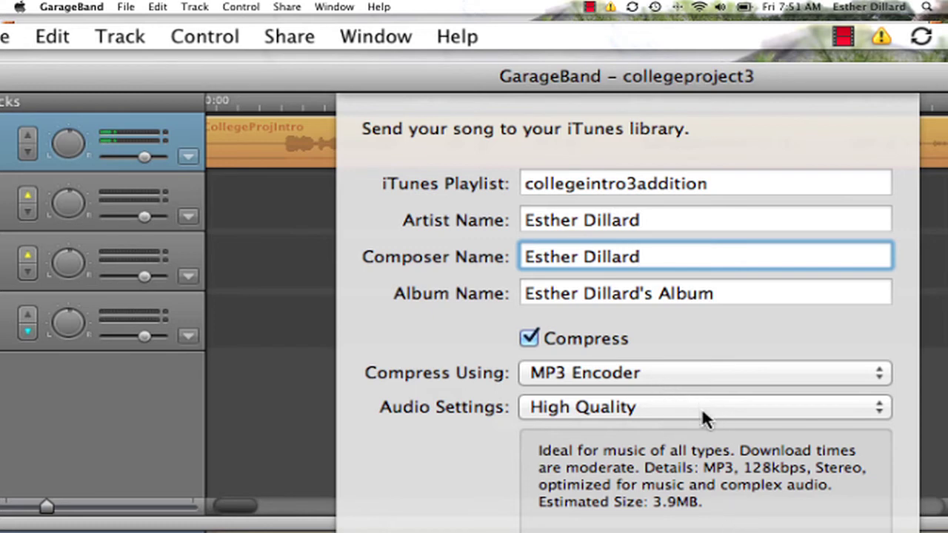
Try the Good Quality and Higher Quality audio settings for the MP3 export, and return to High Quality
click(702, 416)
click(686, 386)
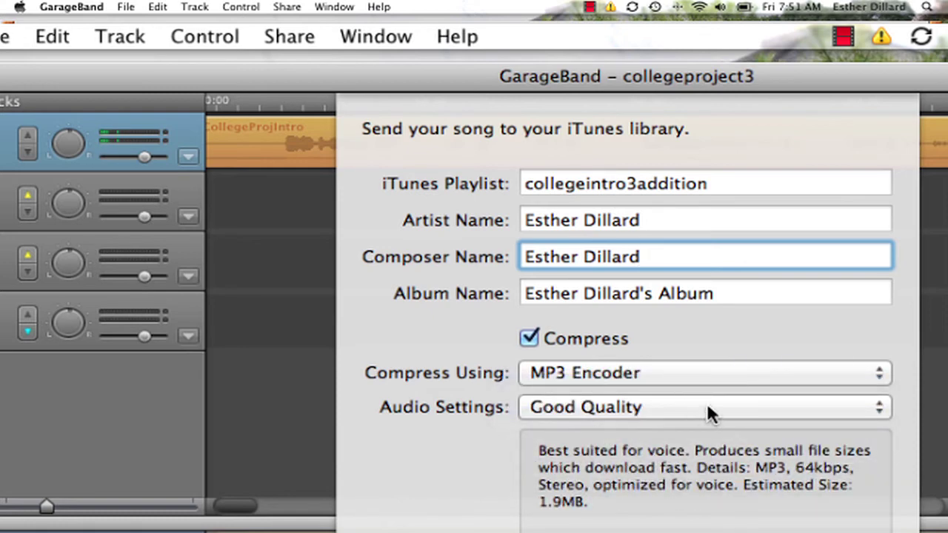
click(708, 407)
click(714, 426)
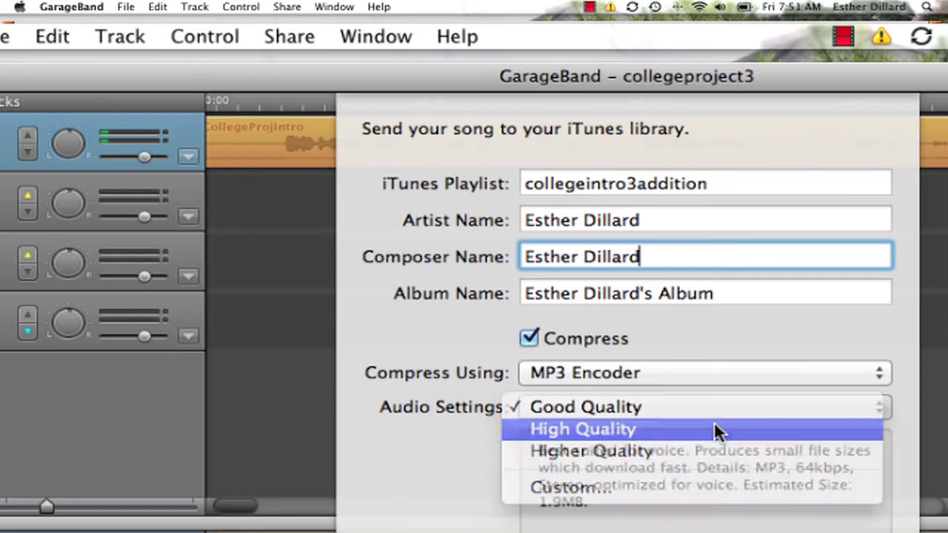
click(712, 408)
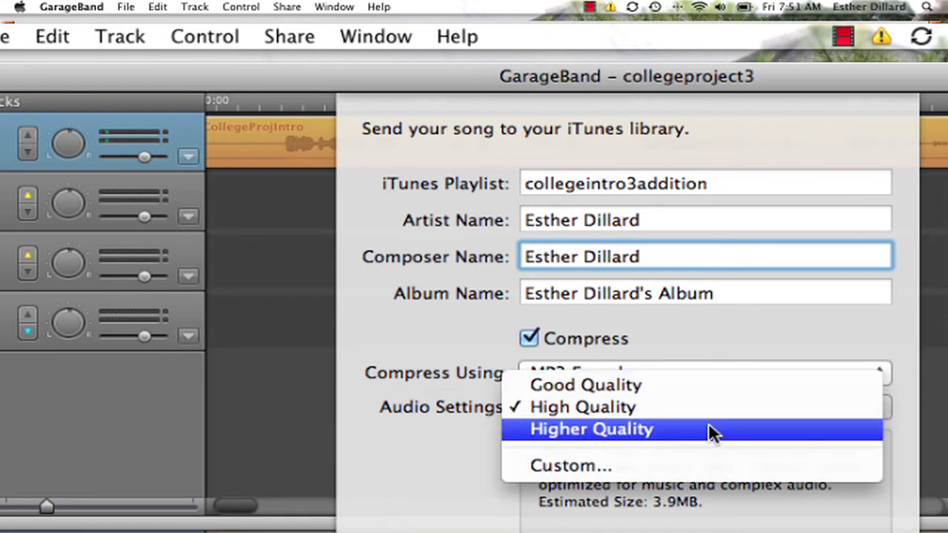
click(709, 433)
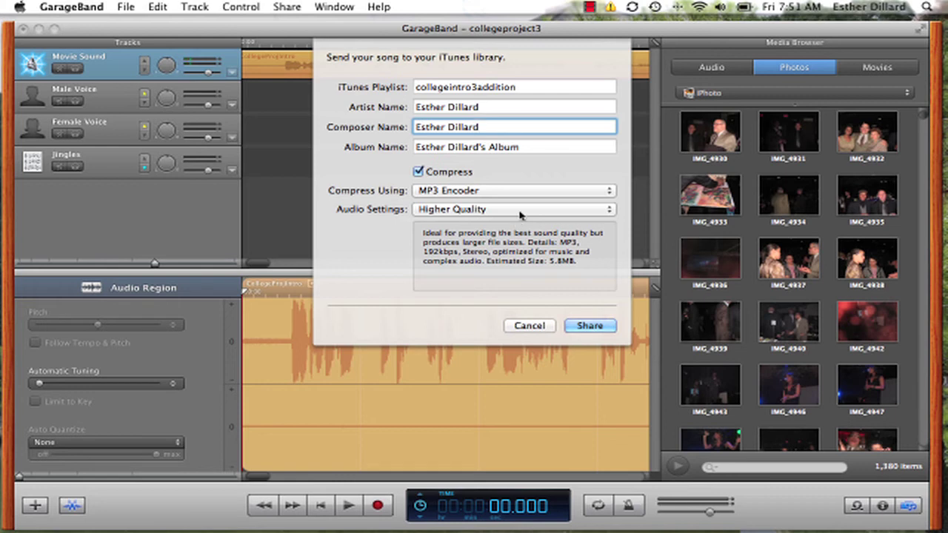
click(518, 210)
click(518, 199)
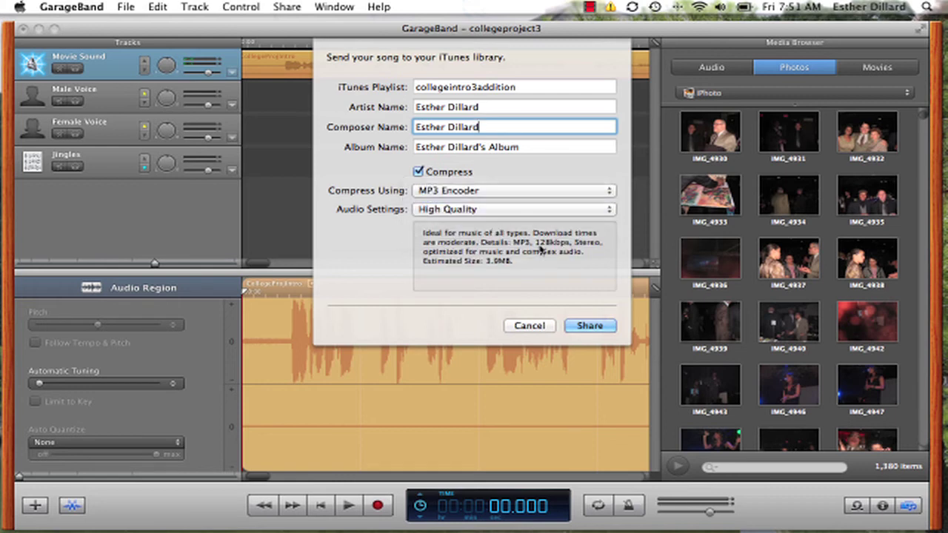
Share the song to the iTunes library and pause its playback in iTunes
click(591, 325)
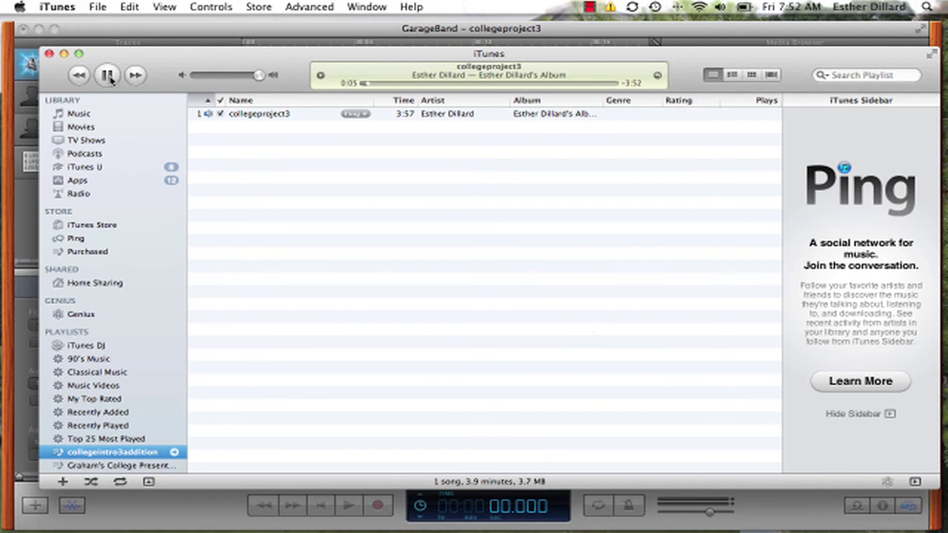
click(108, 76)
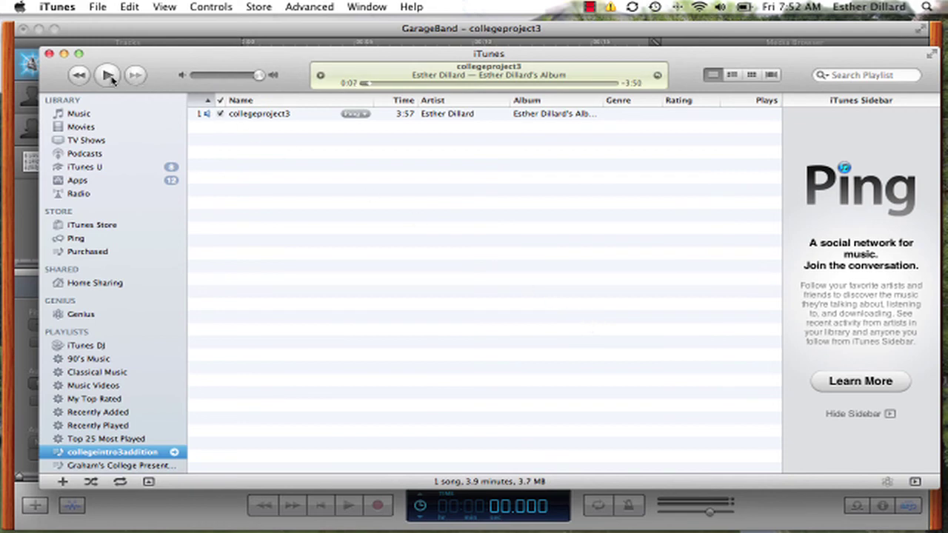